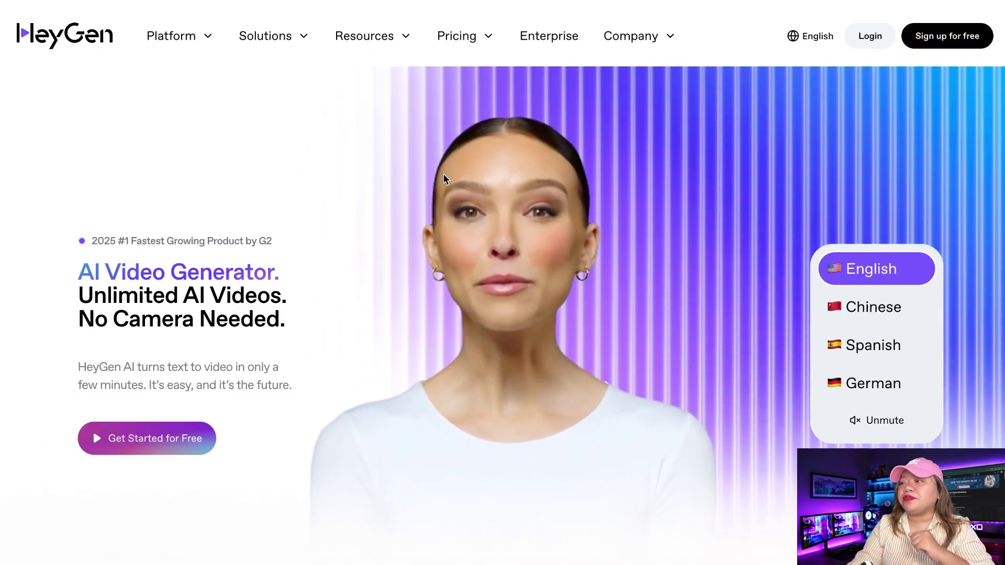
# Sign up for free from the homepage to reach the dashboard's Create something new shortcuts
pyautogui.scroll(-5, 642, 218)
pyautogui.scroll(-10, 640, 218)
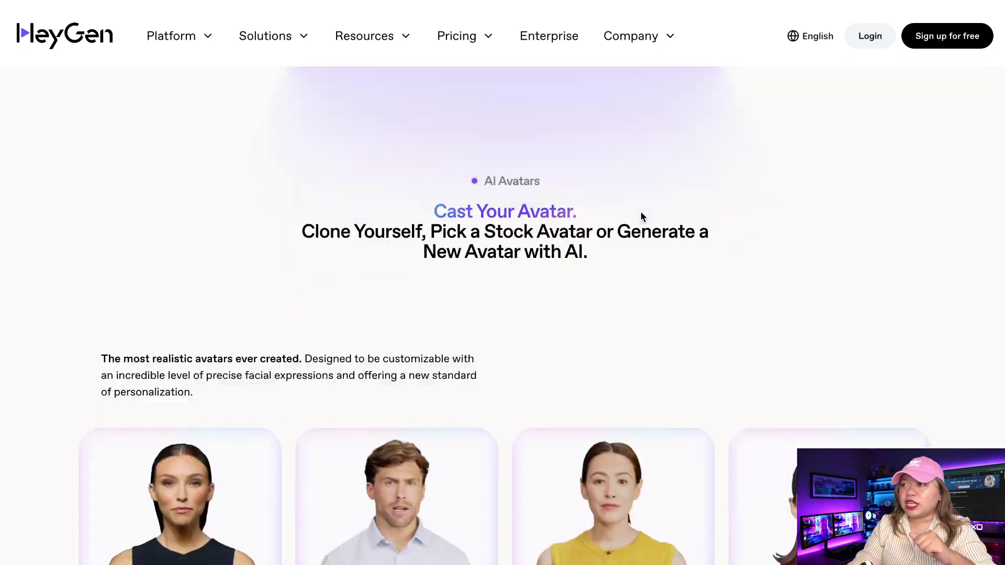
pyautogui.scroll(12, 644, 222)
pyautogui.scroll(5, 650, 233)
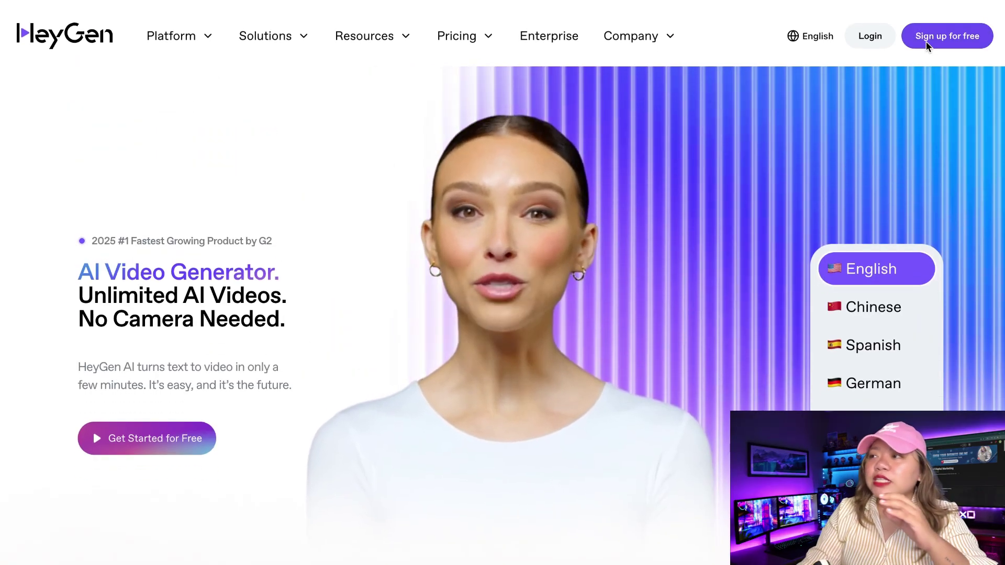
pyautogui.click(928, 47)
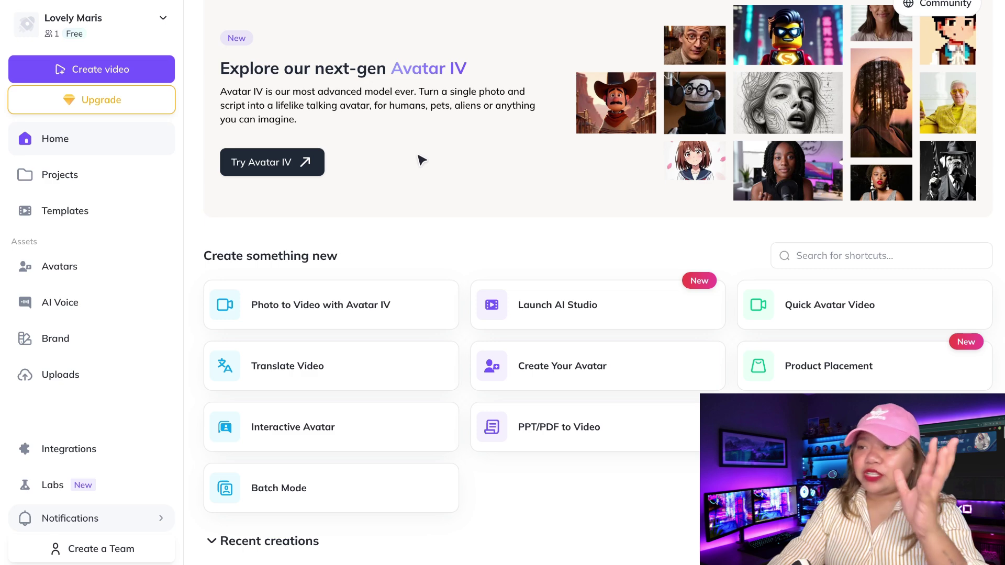
pyautogui.scroll(-2, 507, 193)
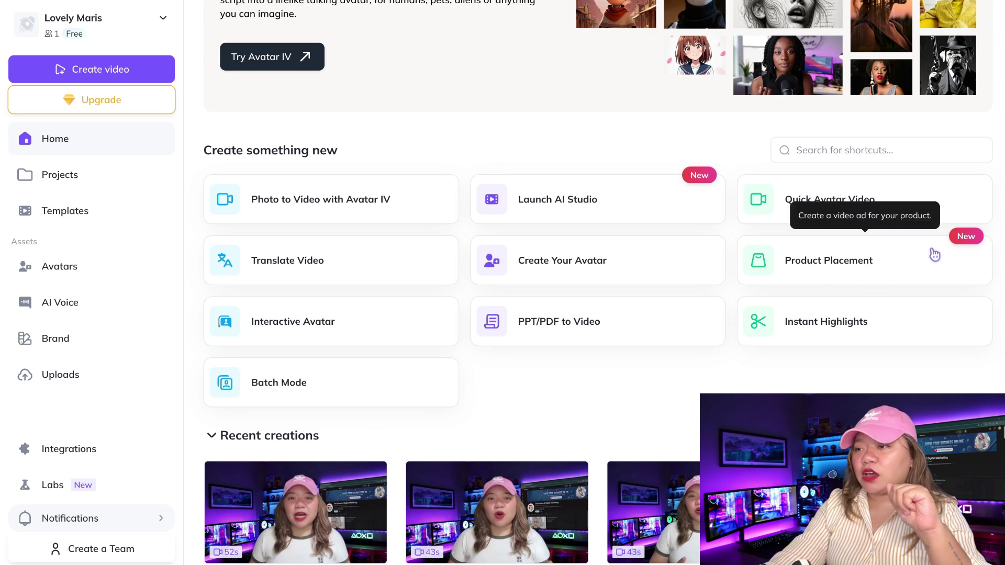
# Start a Product Placement with Avatar IV video and cancel the product photo file picker
pyautogui.click(877, 274)
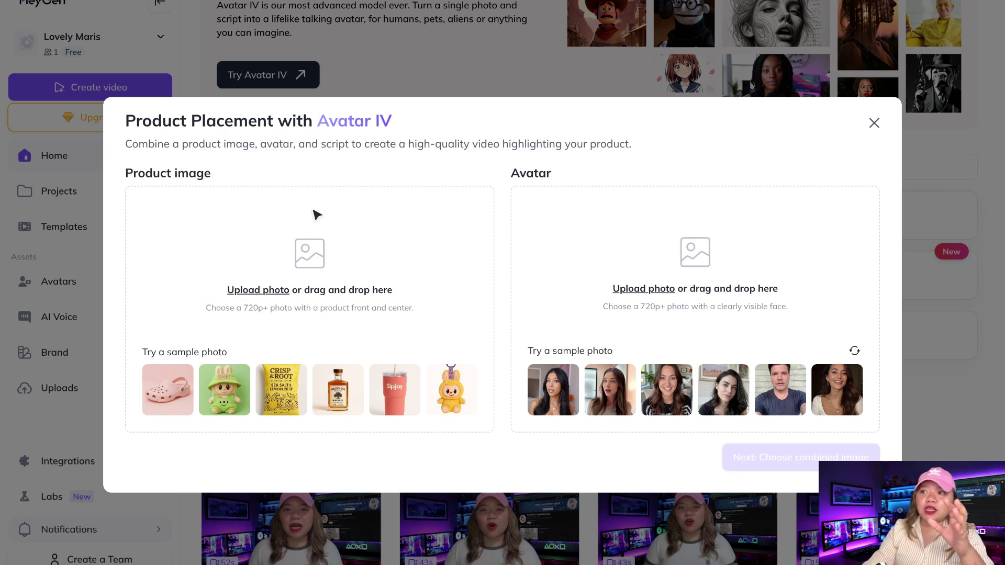
pyautogui.tripleClick(200, 178)
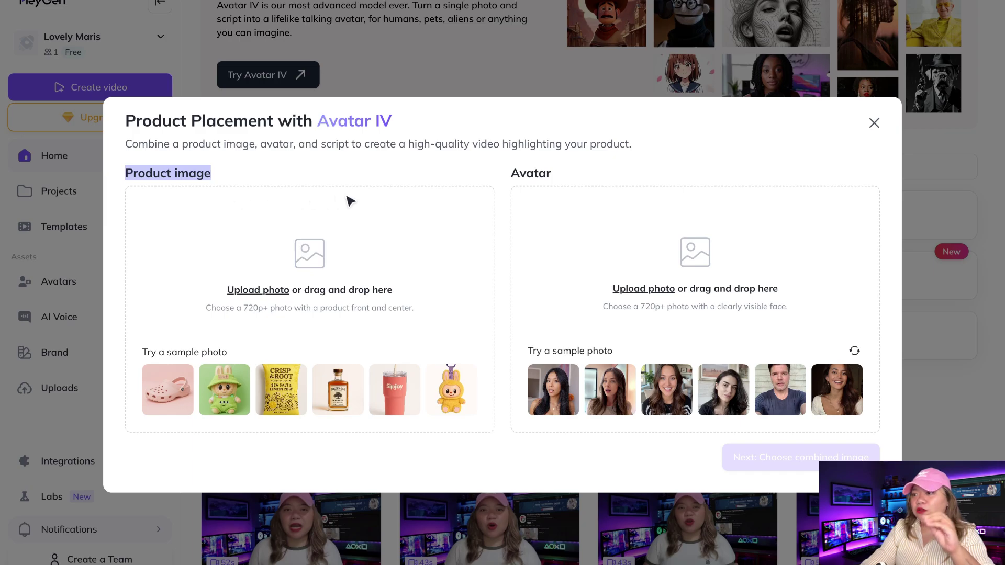
pyautogui.click(369, 200)
pyautogui.press('Escape')
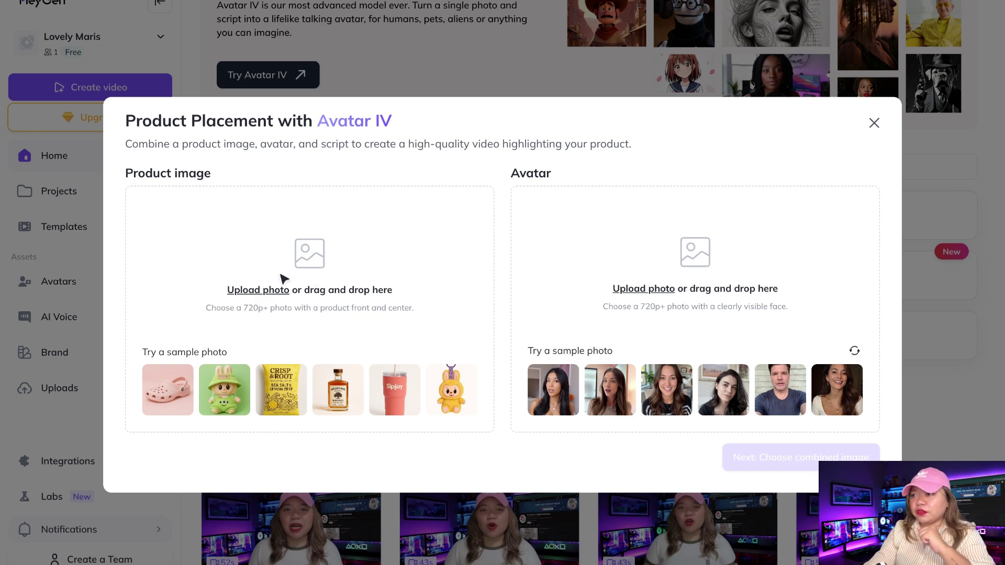
# Try the pink clog, green plush and Crisp & Root samples, then keep the Sipjoy tumbler
pyautogui.click(180, 390)
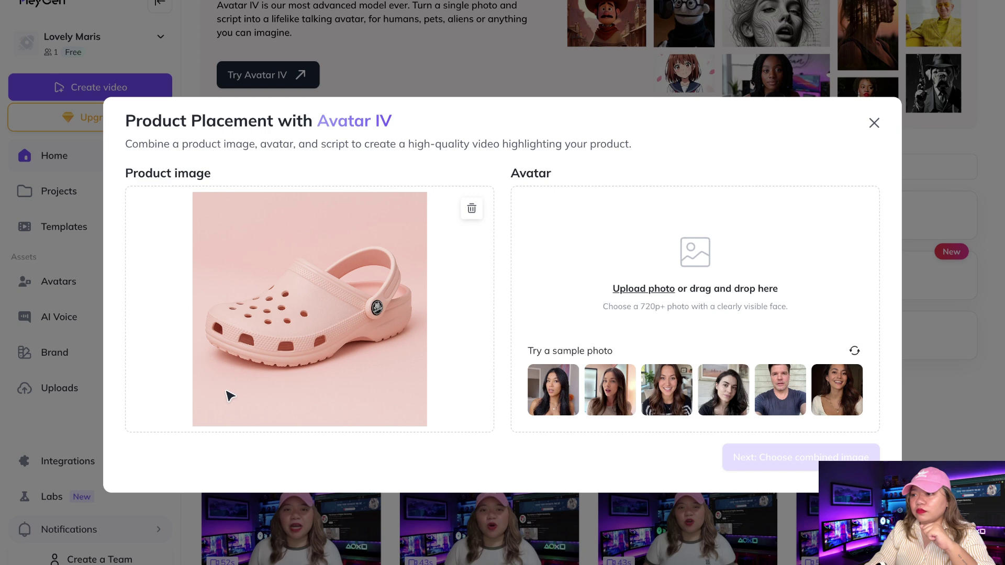
pyautogui.click(472, 208)
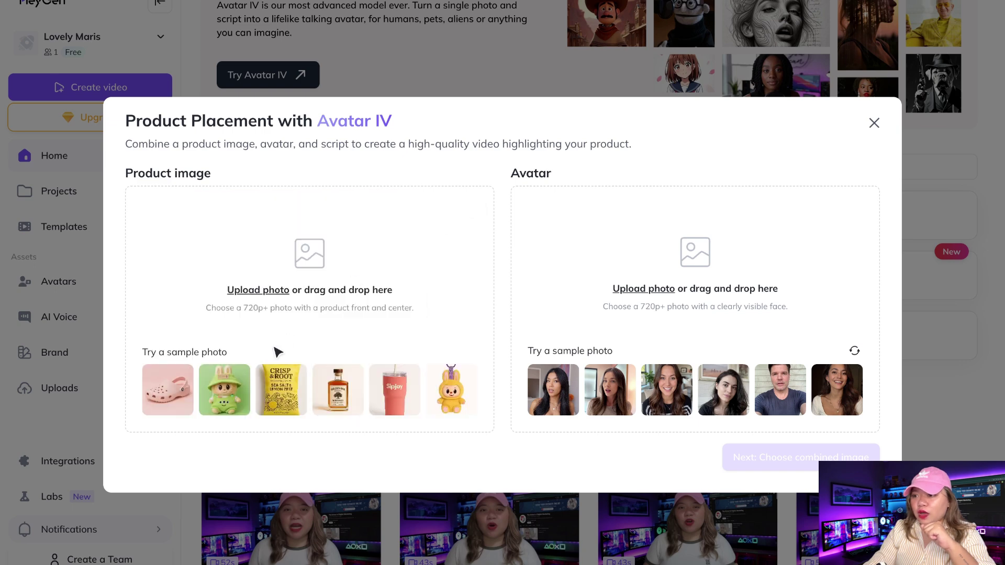
pyautogui.click(239, 391)
pyautogui.click(472, 209)
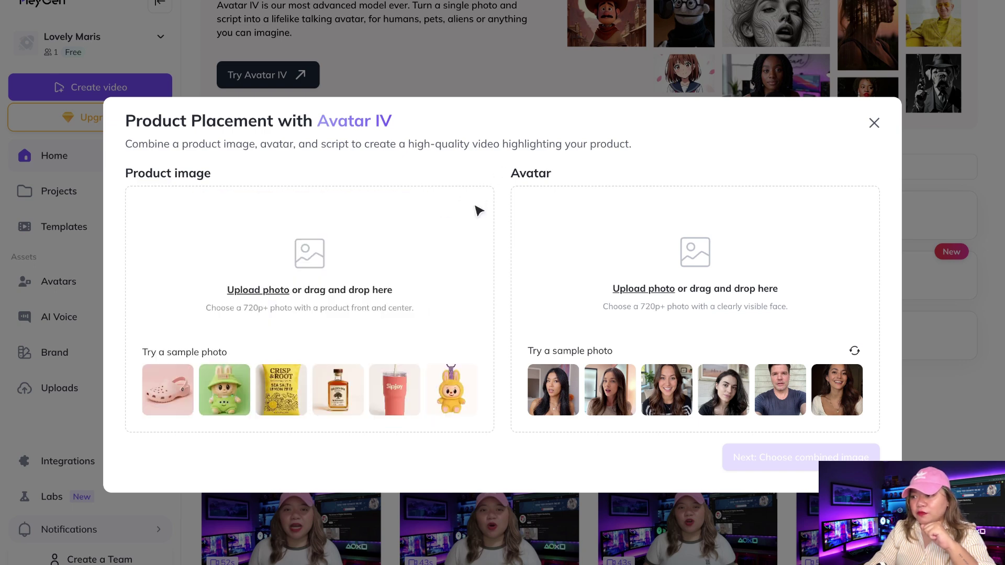
pyautogui.click(308, 392)
pyautogui.click(471, 208)
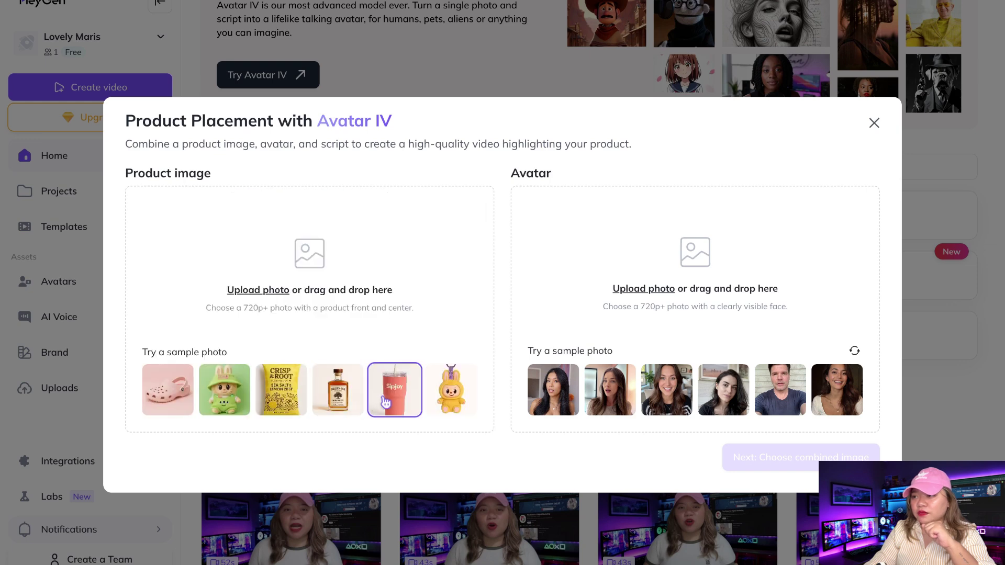
pyautogui.click(409, 404)
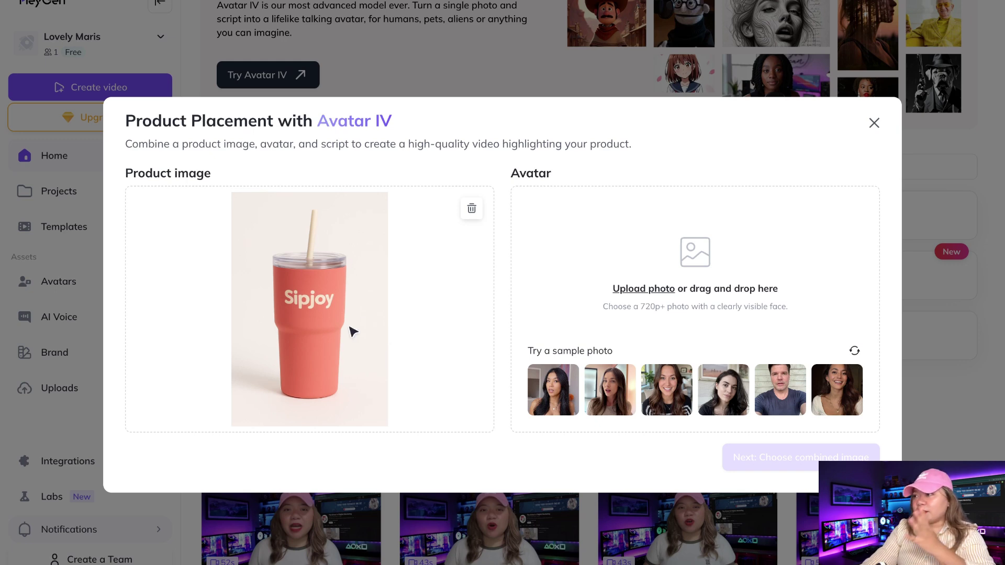
pyautogui.doubleClick(530, 176)
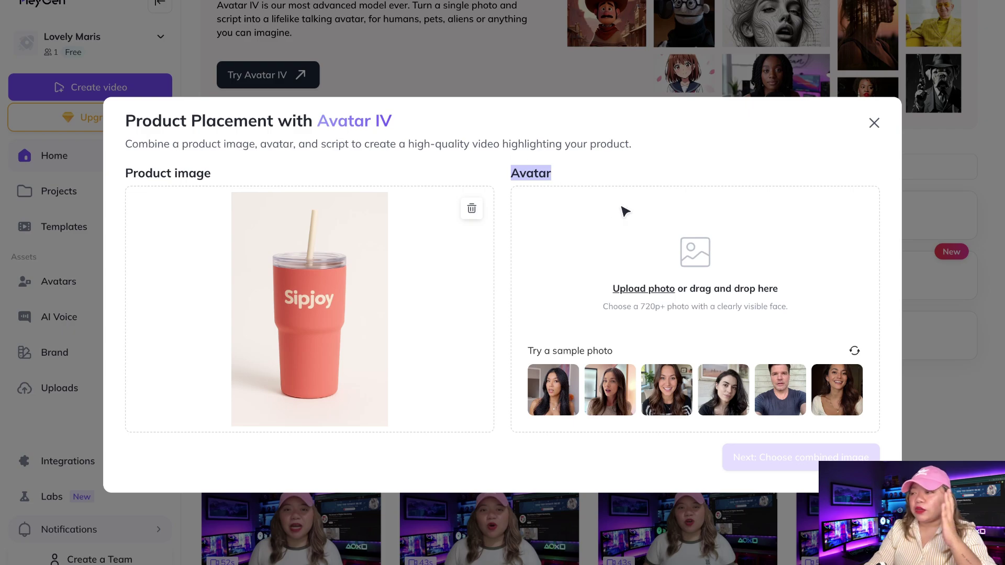
pyautogui.click(640, 211)
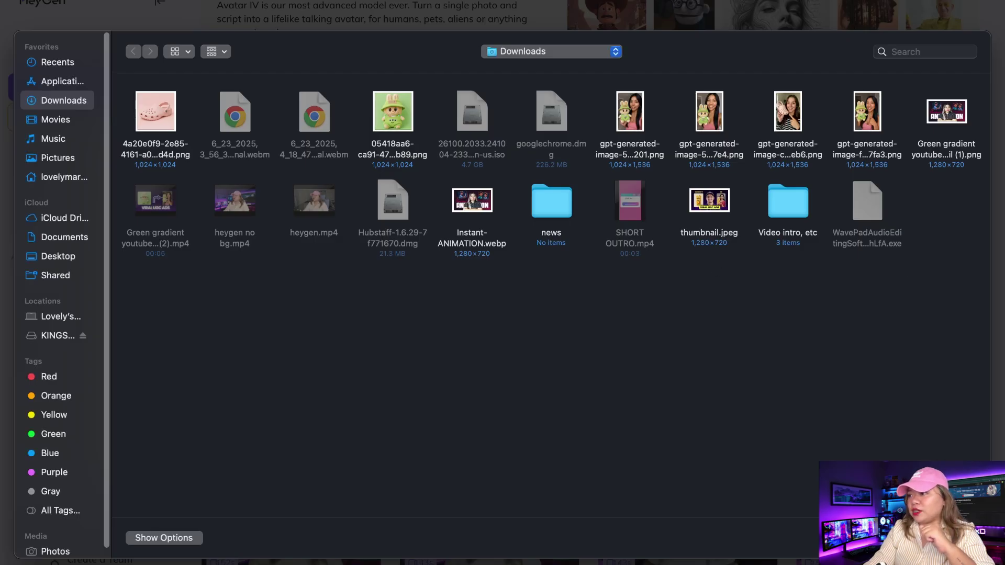
# Cancel the Downloads file picker without choosing an avatar photo
pyautogui.press('Escape')
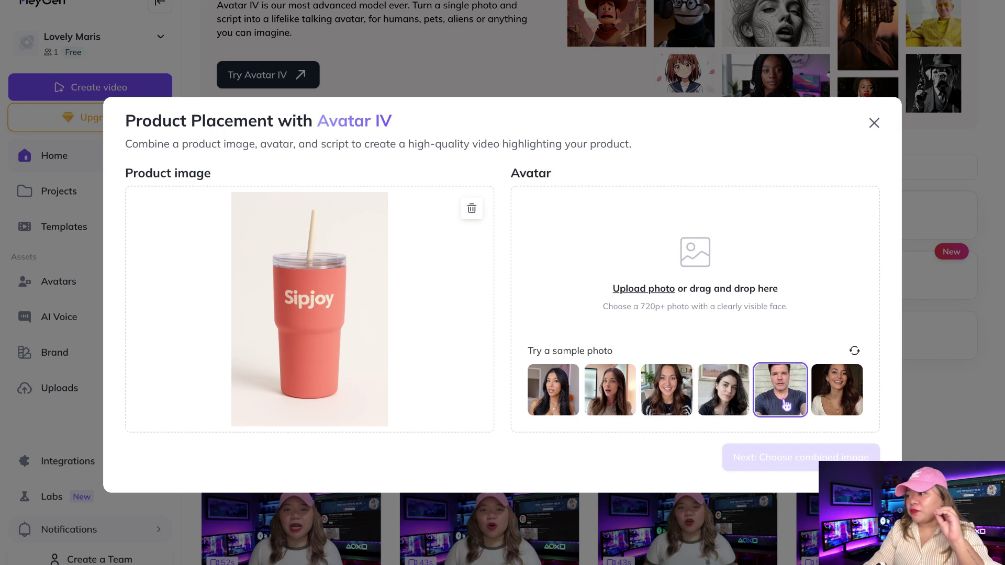
# Try and remove two sample women, then use the man in the grey t-shirt as avatar
pyautogui.click(565, 394)
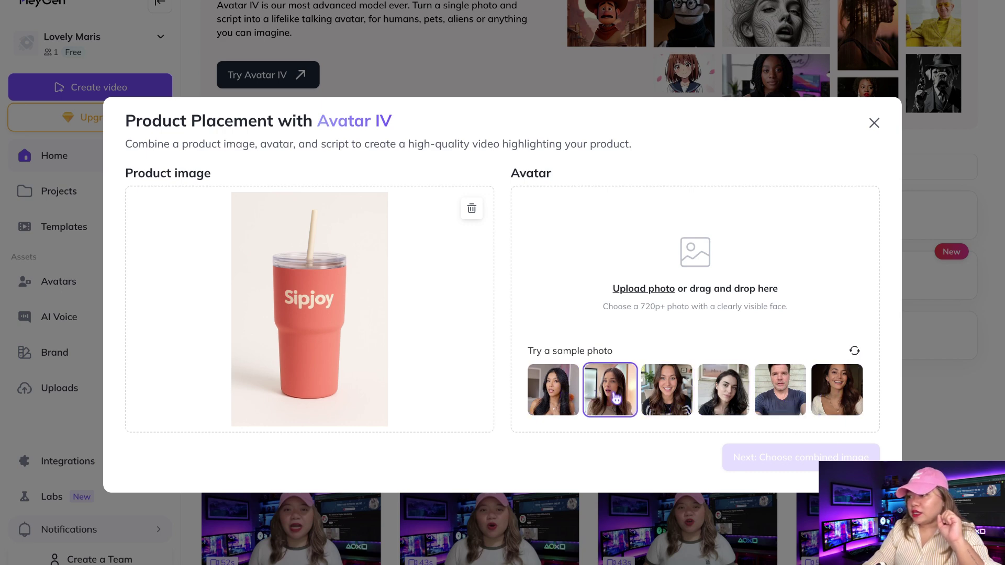
pyautogui.click(857, 209)
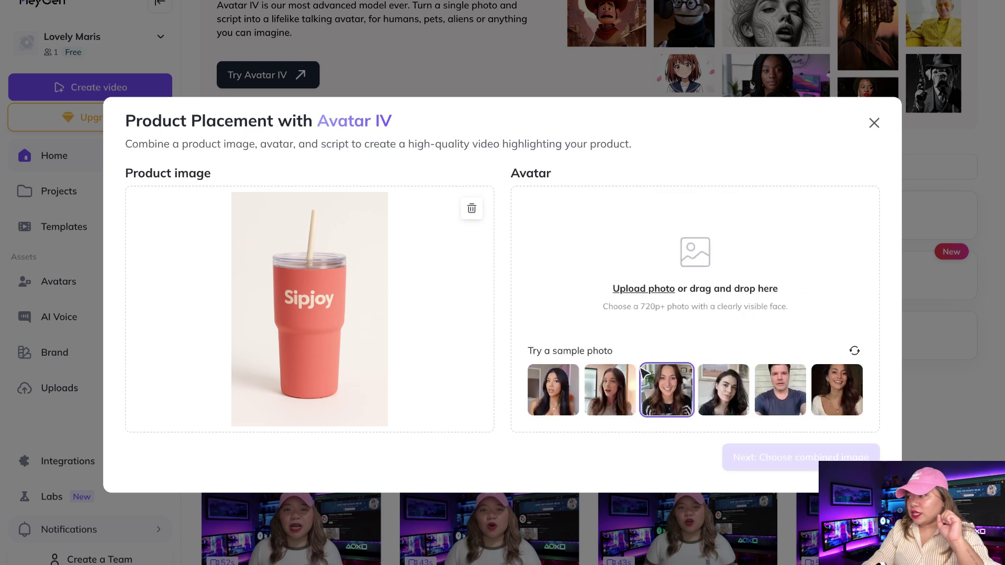
pyautogui.click(610, 399)
pyautogui.click(856, 209)
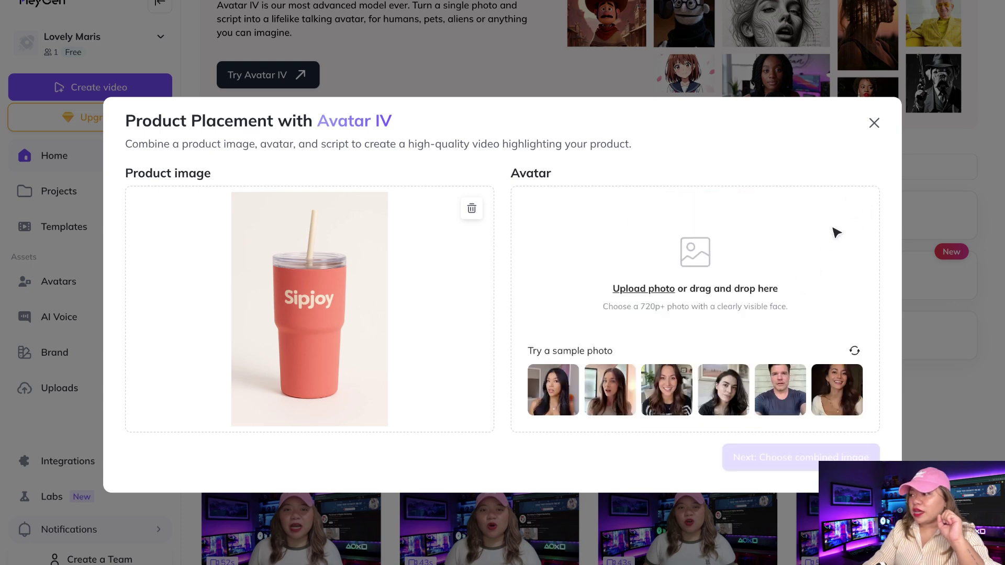
pyautogui.click(866, 205)
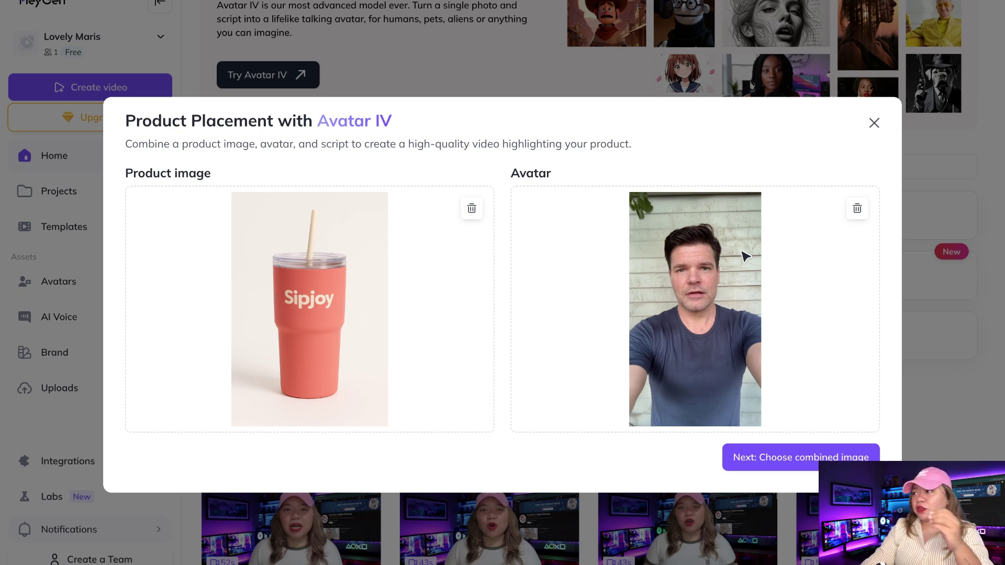
# Choose the third combined image of the man holding the Sipjoy tumbler and advance to scripting
pyautogui.click(803, 466)
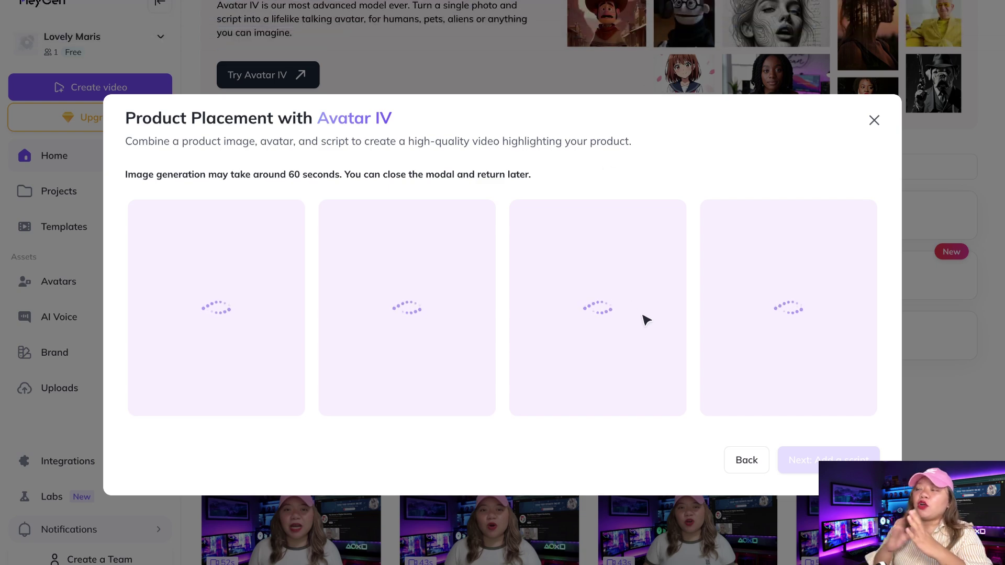
pyautogui.scroll(-2, 635, 386)
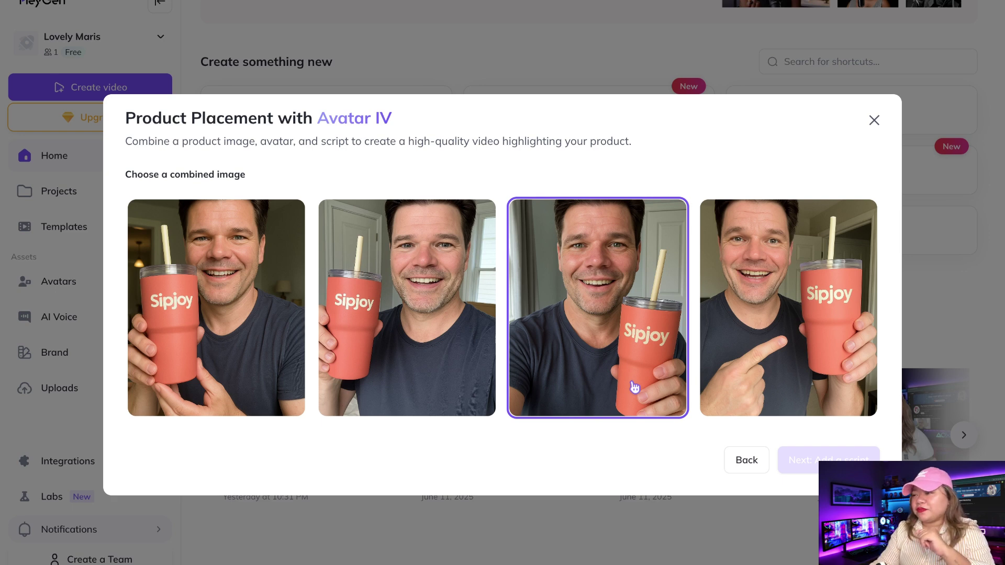
pyautogui.click(634, 388)
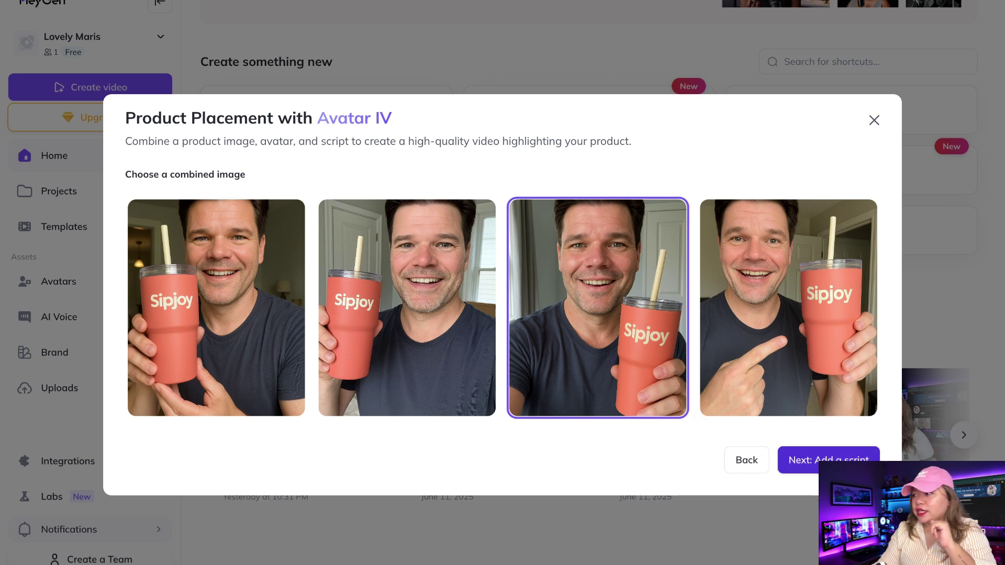
pyautogui.click(796, 459)
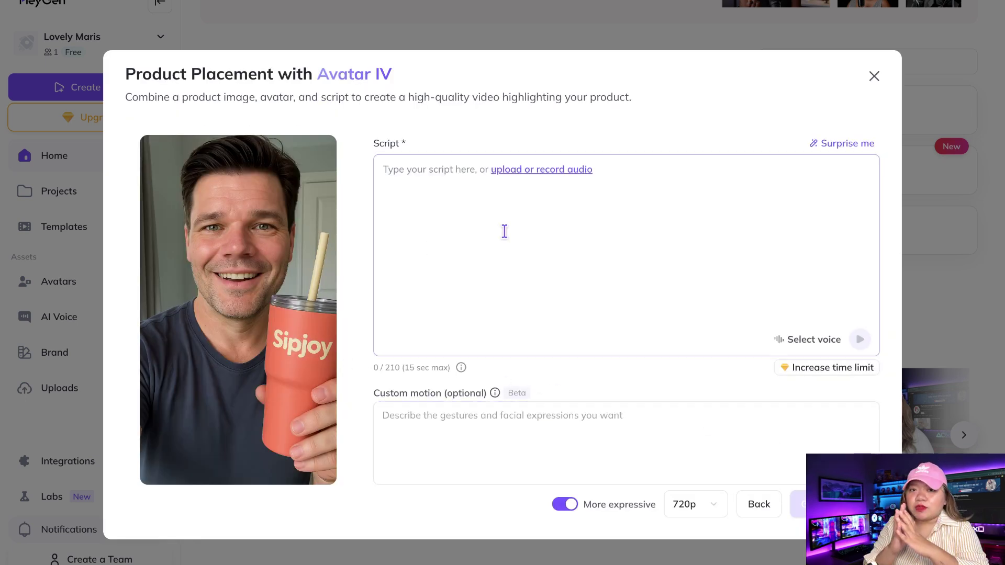
# Write a 145-character ad calling the tumbler adorable and the perfect gift, ending 'Check it out below!'
pyautogui.click(559, 231)
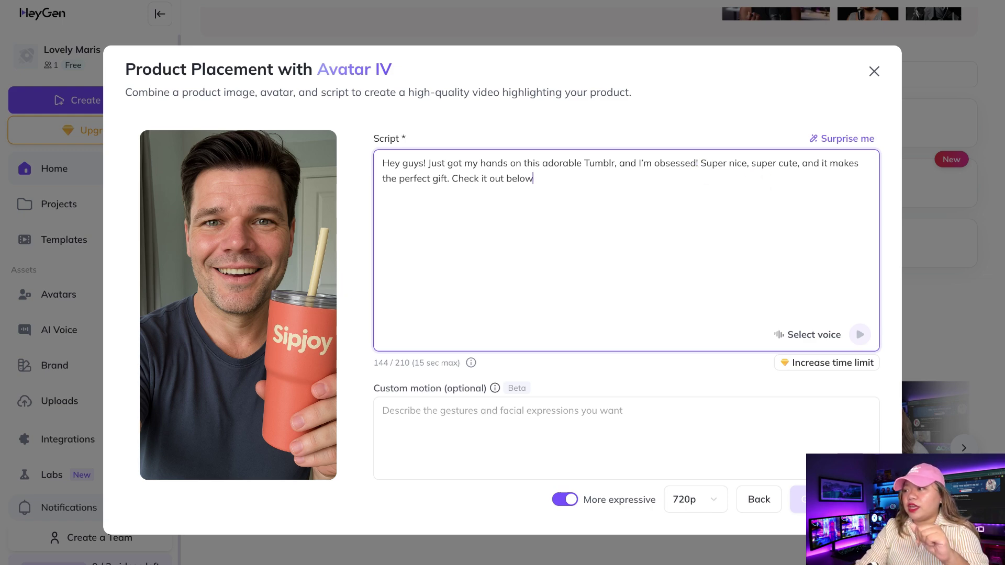
pyautogui.write('!')
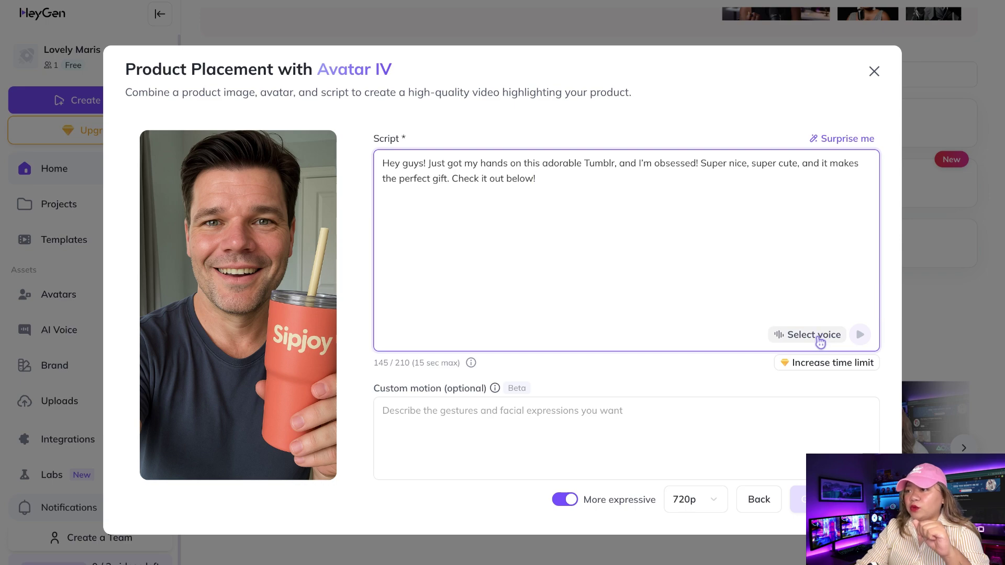
# Browse the HeyGen Library voices and assign Sven to the script
pyautogui.click(813, 337)
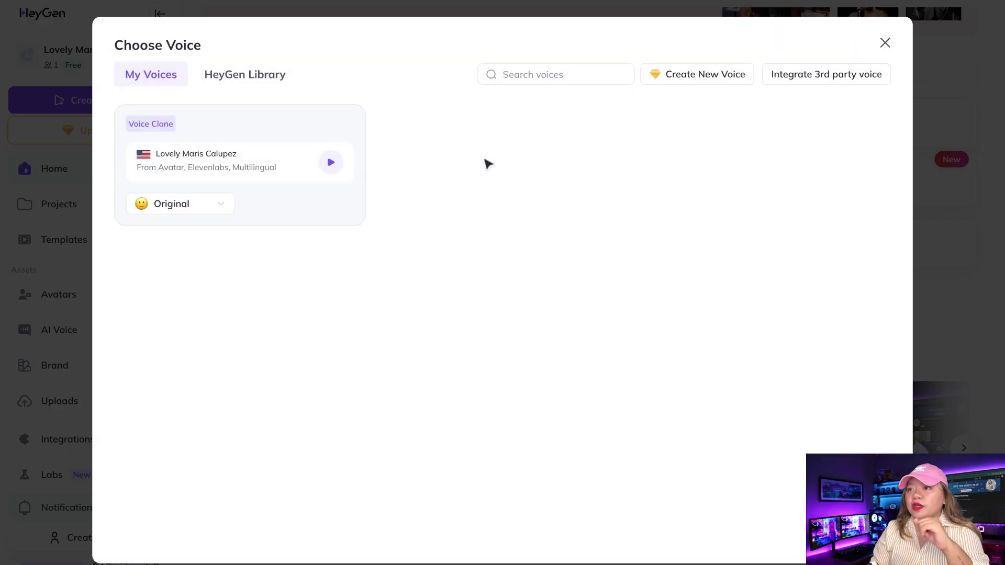
pyautogui.click(271, 84)
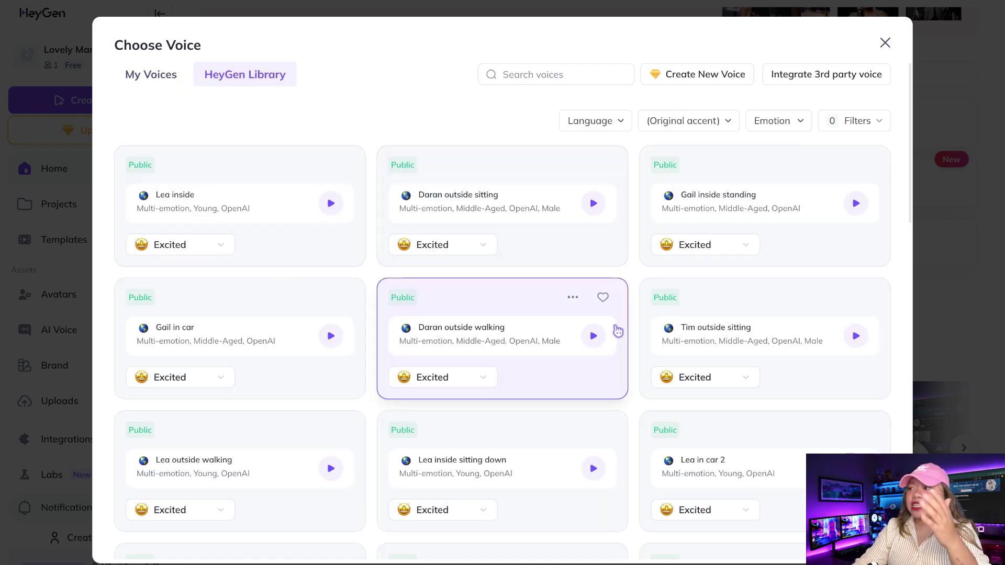
pyautogui.scroll(-5, 619, 330)
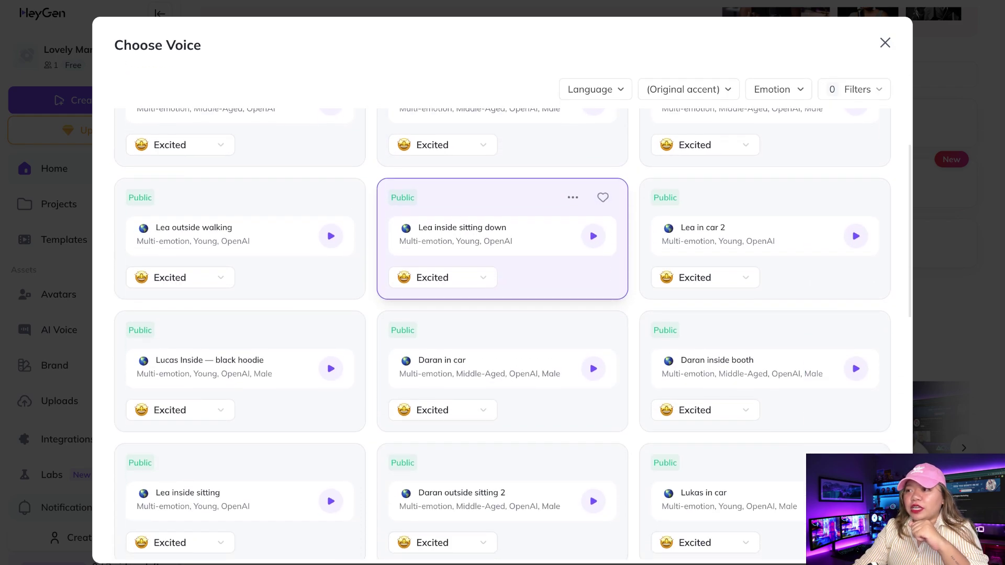
pyautogui.scroll(-7, 619, 331)
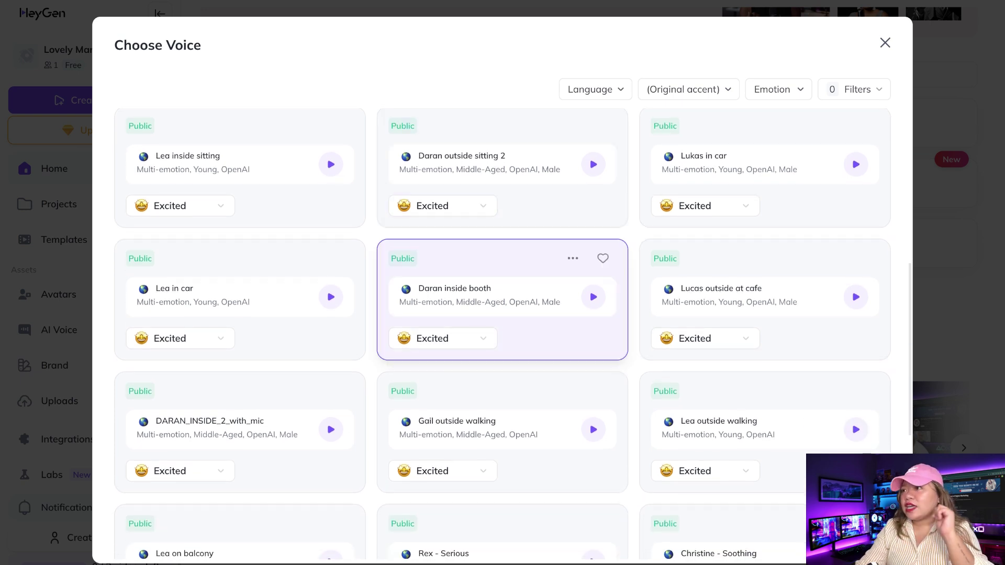
pyautogui.scroll(-3, 503, 298)
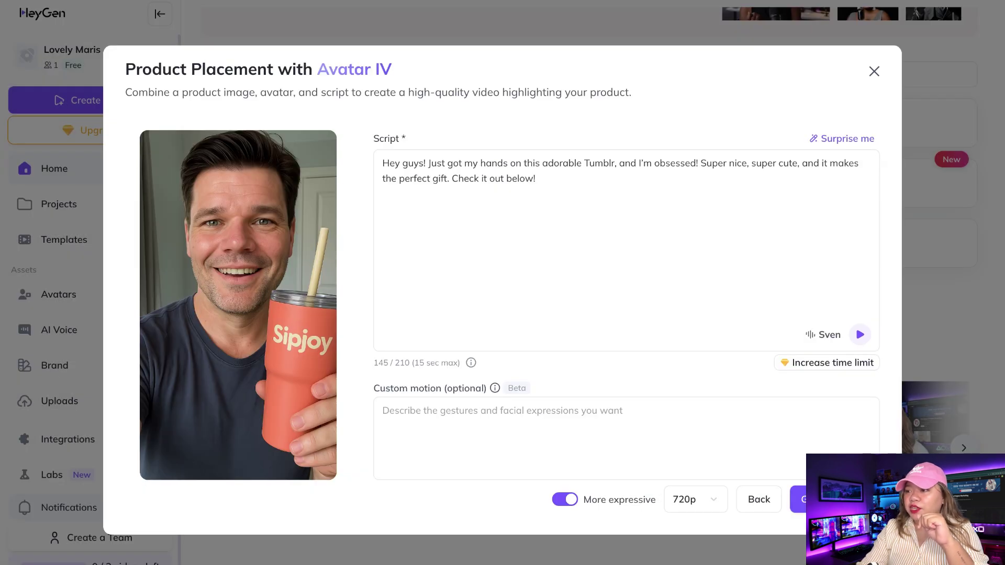
# Enter 'natural' as the custom motion prompt
pyautogui.click(455, 429)
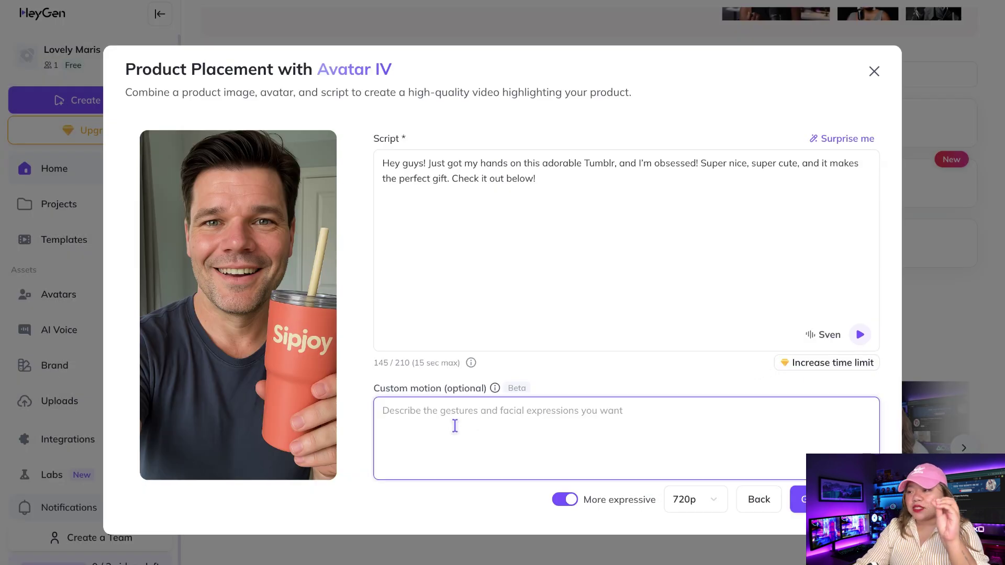
pyautogui.tripleClick(444, 390)
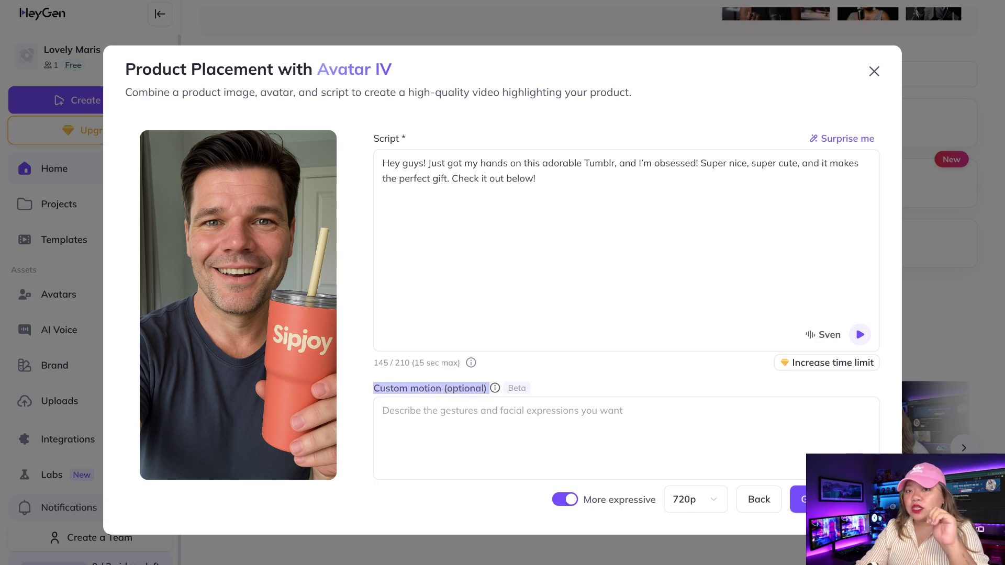
pyautogui.click(494, 424)
pyautogui.write('natural')
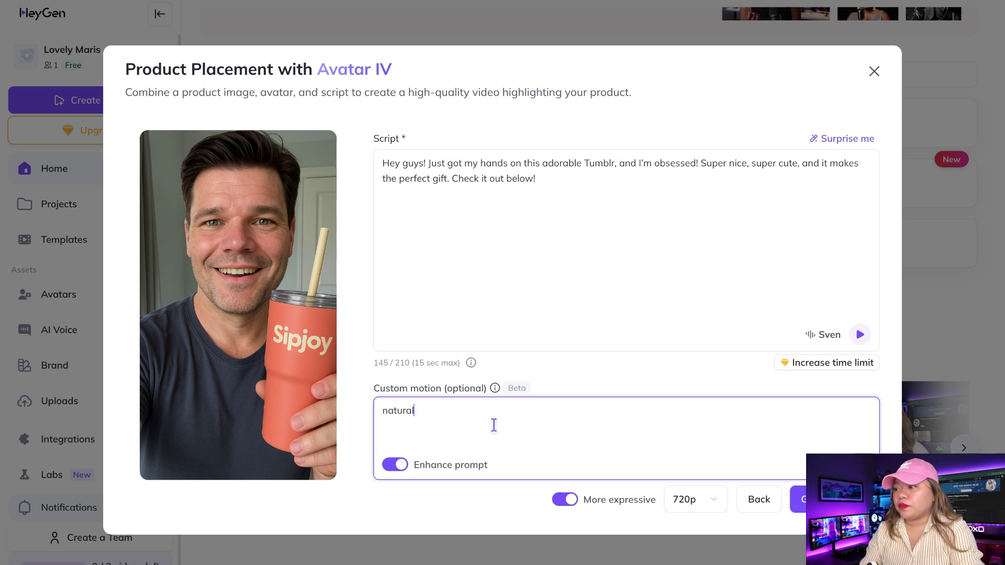
# Turn off Enhance prompt, keep More expressive on, and stay at 720p after the 1080p upgrade popup
pyautogui.click(567, 498)
pyautogui.click(571, 504)
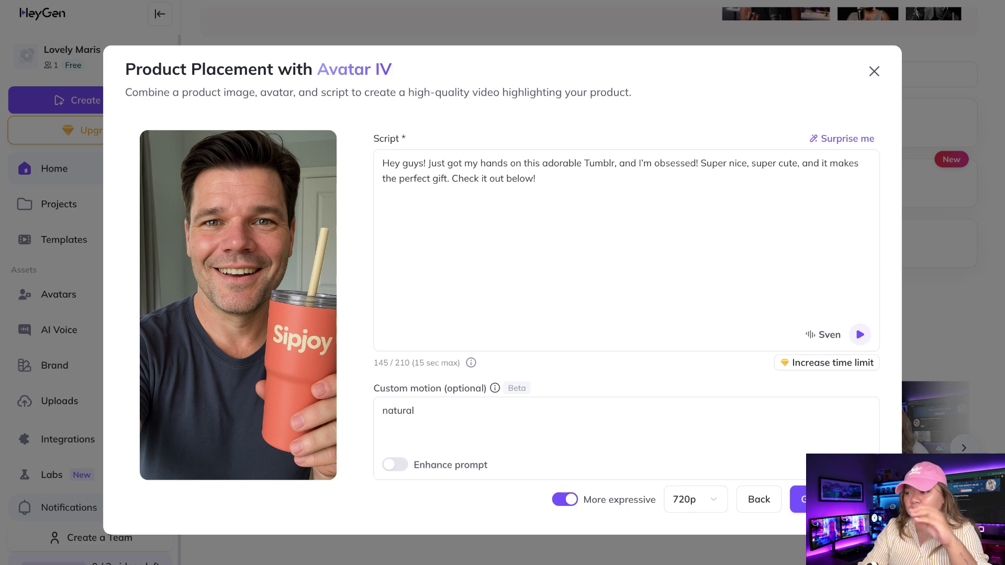
pyautogui.click(571, 501)
pyautogui.click(570, 502)
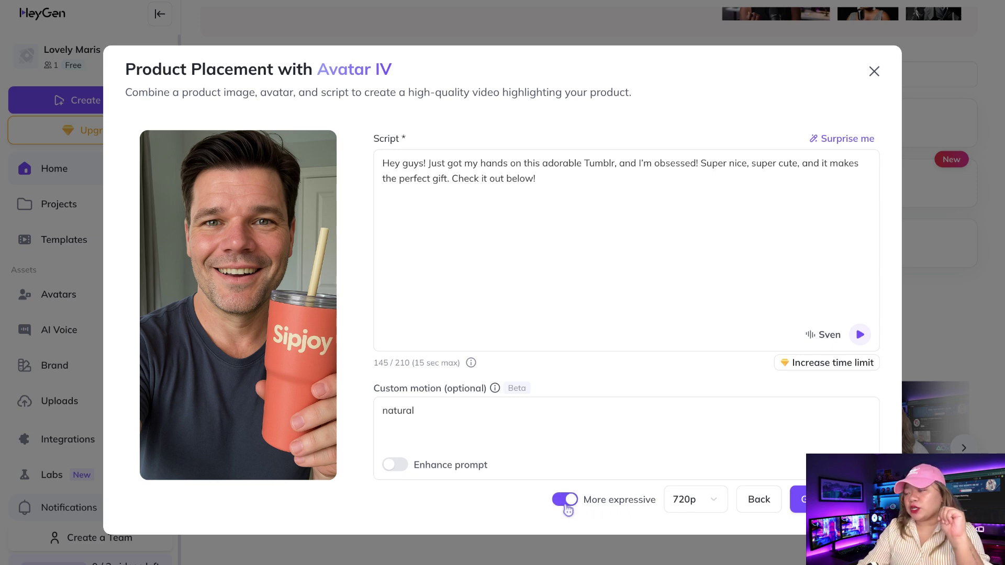
pyautogui.click(717, 505)
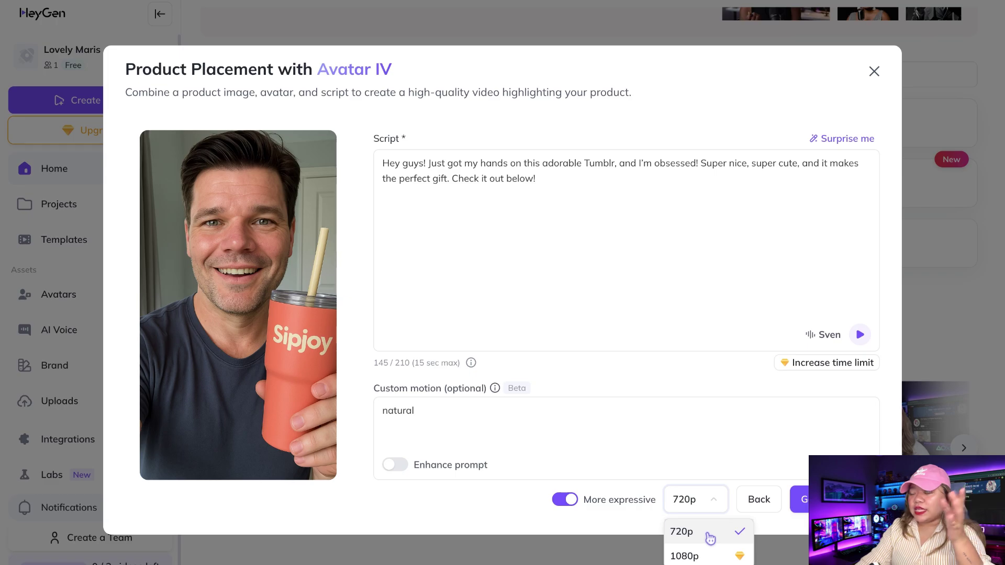
pyautogui.click(702, 556)
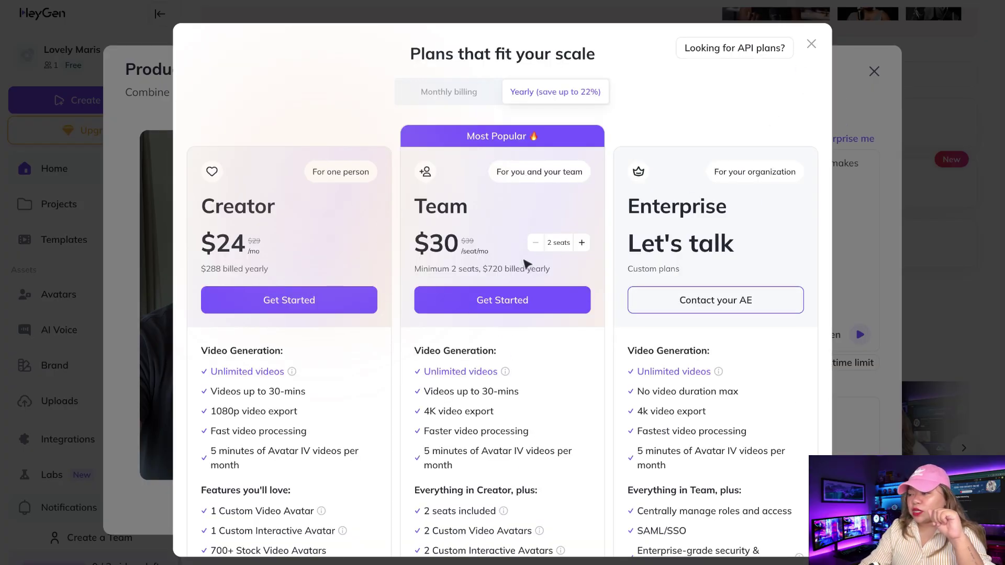
pyautogui.click(812, 45)
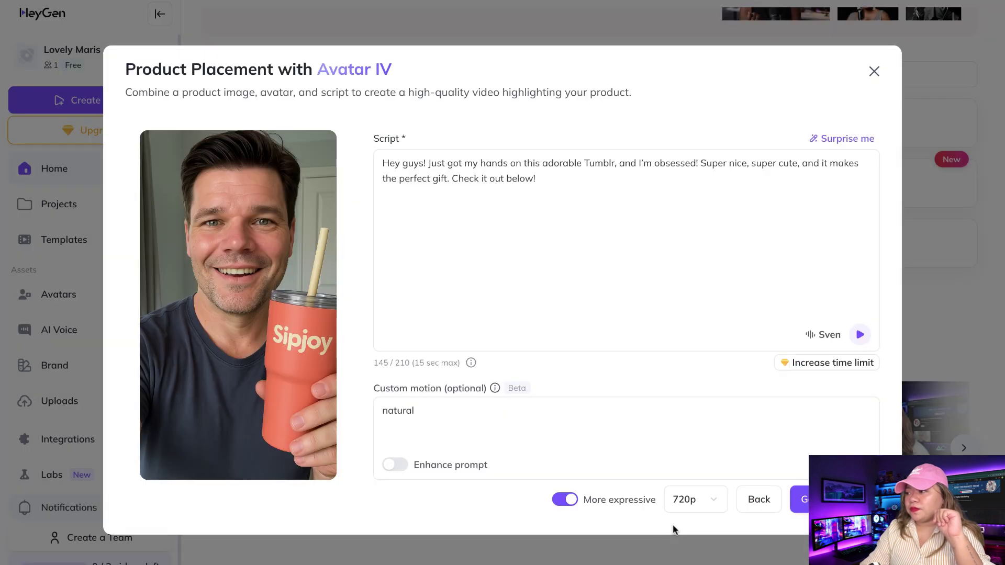